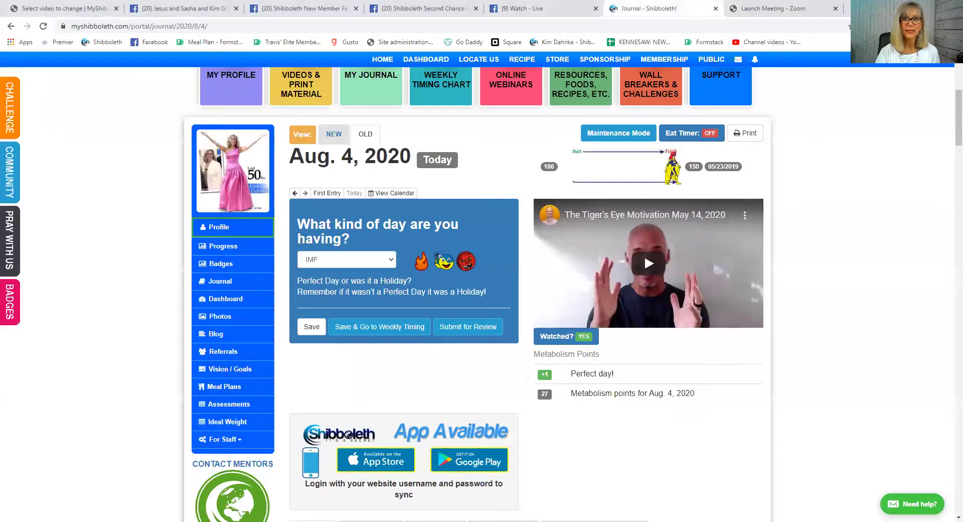
{"action": "scroll", "coordinate": [494, 366], "scroll_direction": "down", "scroll_amount": 4}
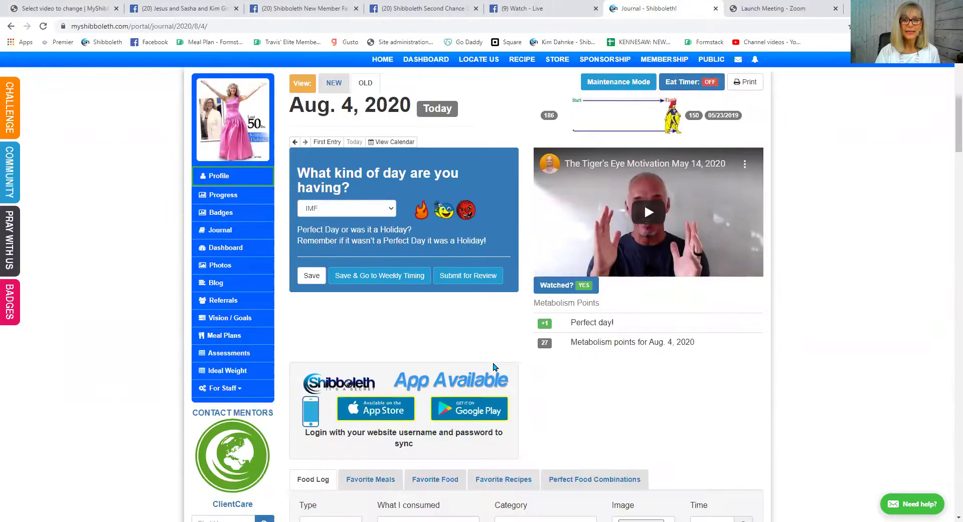
{"action": "scroll", "coordinate": [512, 462], "scroll_direction": "down", "scroll_amount": 4}
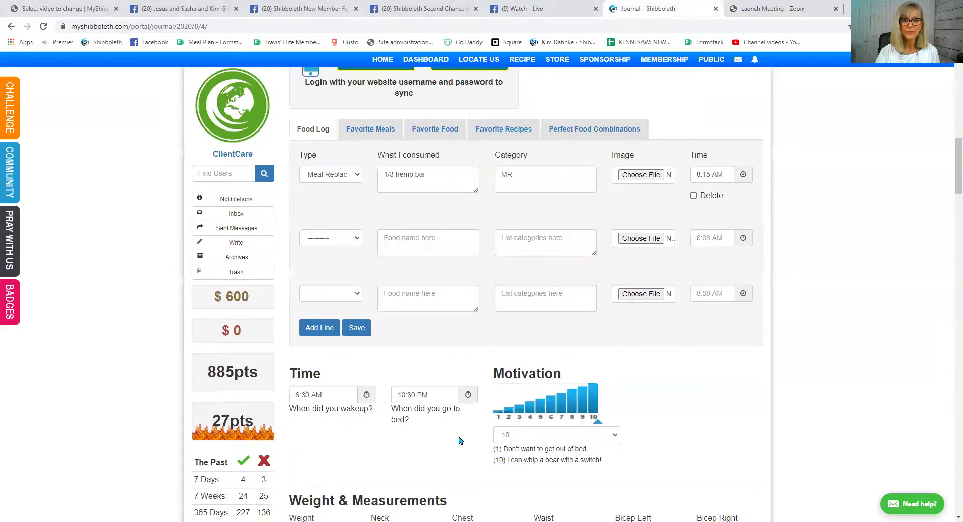
{"action": "scroll", "coordinate": [460, 440], "scroll_direction": "down", "scroll_amount": 3}
{"action": "scroll", "coordinate": [460, 440], "scroll_direction": "down", "scroll_amount": 3}
{"action": "scroll", "coordinate": [463, 441], "scroll_direction": "down", "scroll_amount": 3}
{"action": "scroll", "coordinate": [470, 441], "scroll_direction": "down", "scroll_amount": 3}
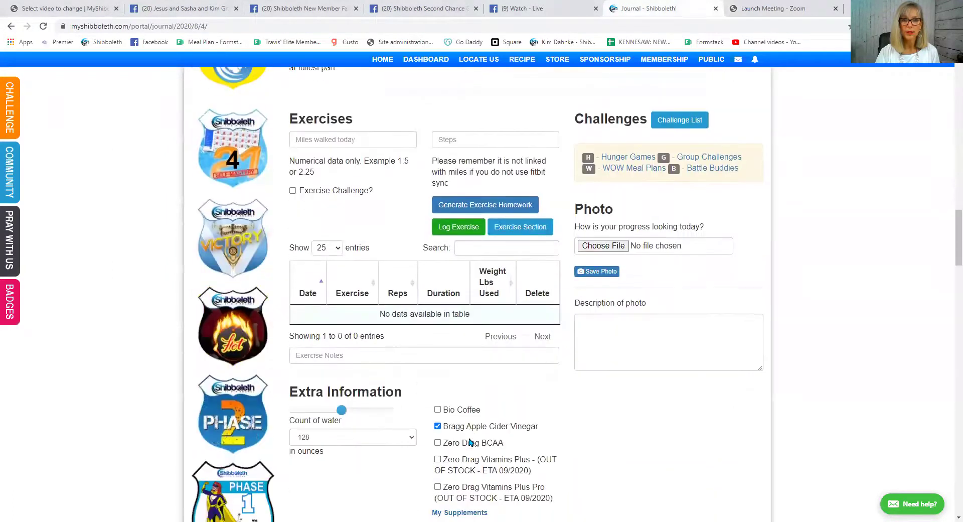
{"action": "scroll", "coordinate": [471, 441], "scroll_direction": "down", "scroll_amount": 2}
{"action": "scroll", "coordinate": [471, 441], "scroll_direction": "down", "scroll_amount": 4}
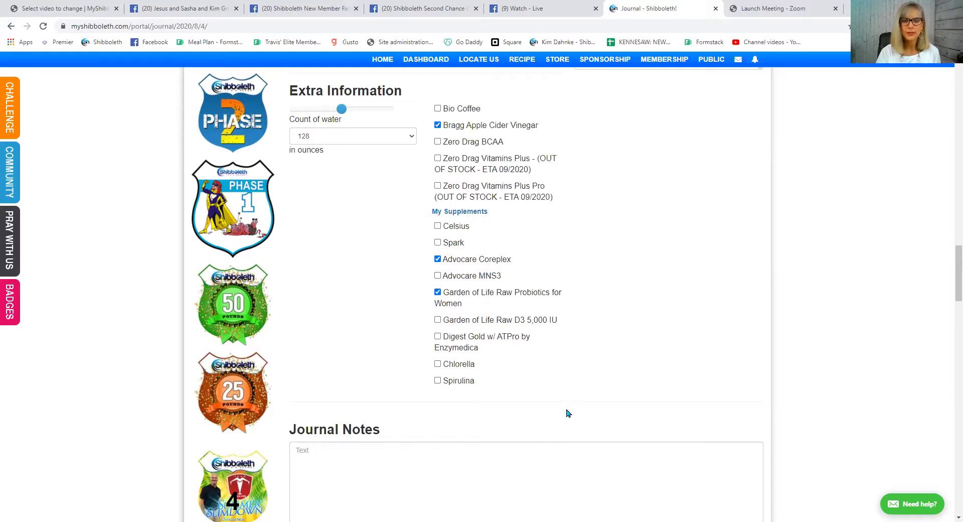
{"action": "scroll", "coordinate": [499, 426], "scroll_direction": "up", "scroll_amount": 3}
{"action": "scroll", "coordinate": [499, 426], "scroll_direction": "up", "scroll_amount": 5}
{"action": "scroll", "coordinate": [499, 429], "scroll_direction": "up", "scroll_amount": 7}
{"action": "scroll", "coordinate": [498, 430], "scroll_direction": "up", "scroll_amount": 7}
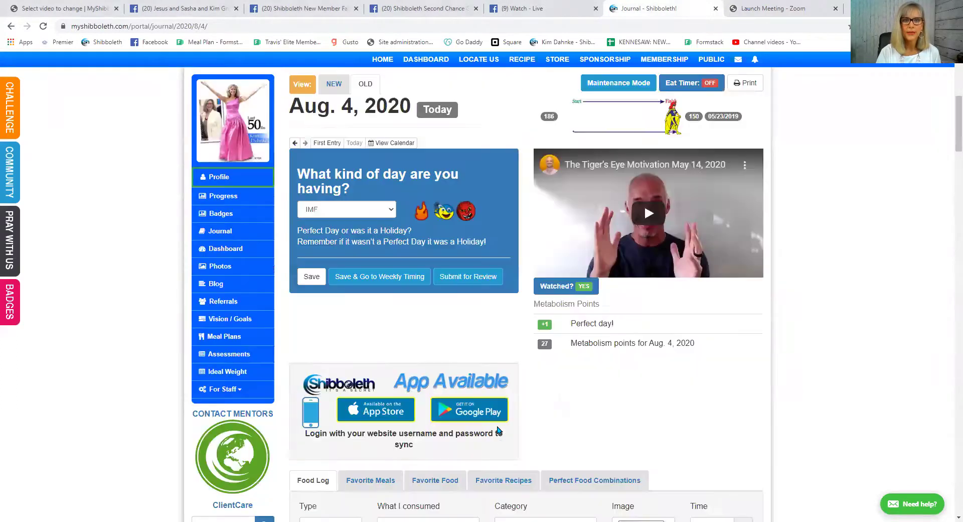
{"action": "scroll", "coordinate": [499, 430], "scroll_direction": "up", "scroll_amount": 3}
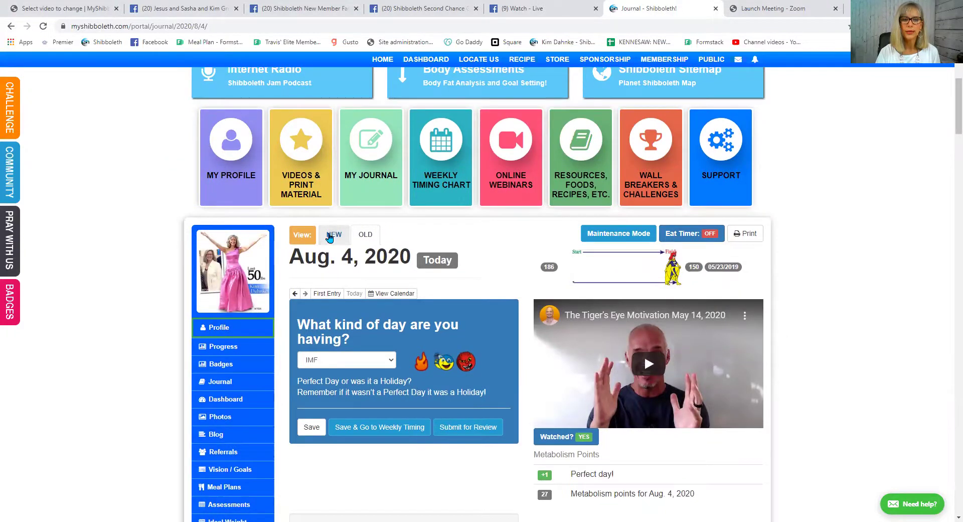
{"action": "left_click", "coordinate": [332, 236]}
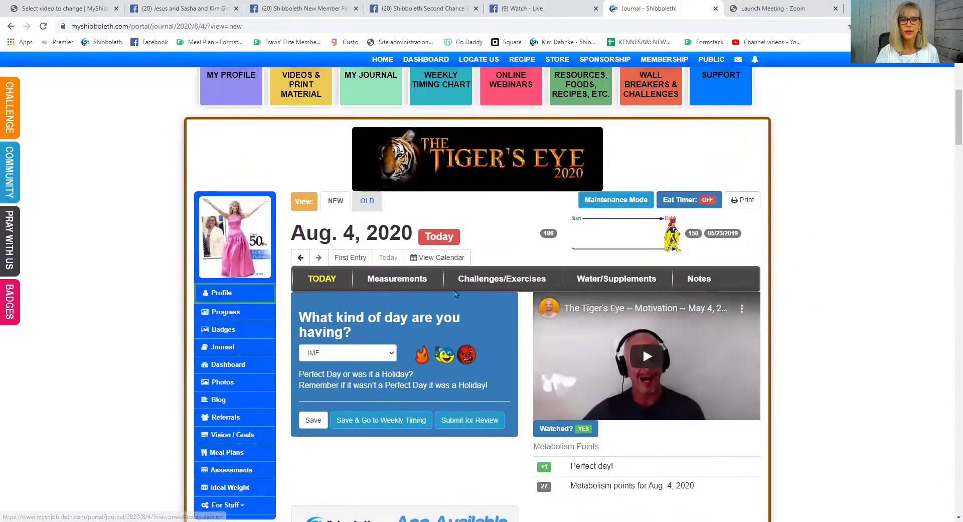
{"action": "scroll", "coordinate": [417, 299], "scroll_direction": "down", "scroll_amount": 1}
{"action": "scroll", "coordinate": [476, 341], "scroll_direction": "down", "scroll_amount": 6}
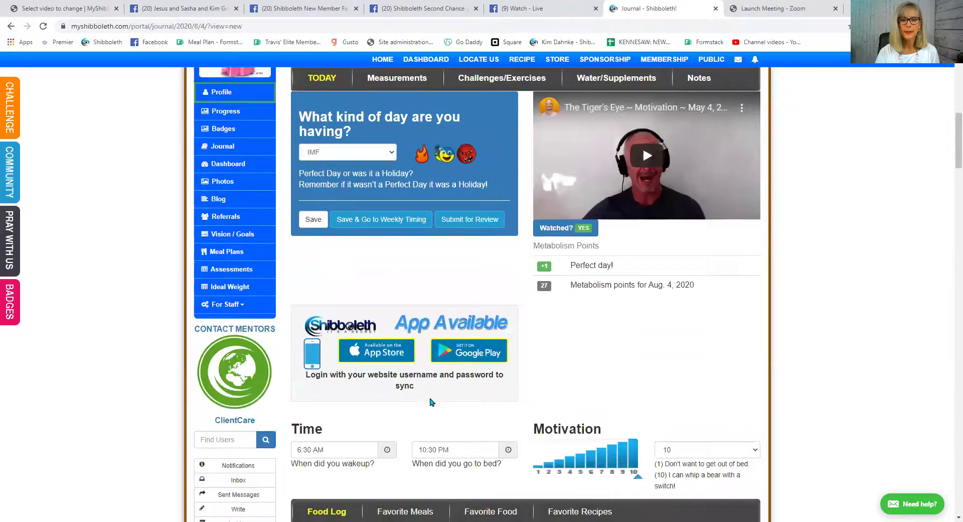
{"action": "scroll", "coordinate": [474, 384], "scroll_direction": "up", "scroll_amount": 5}
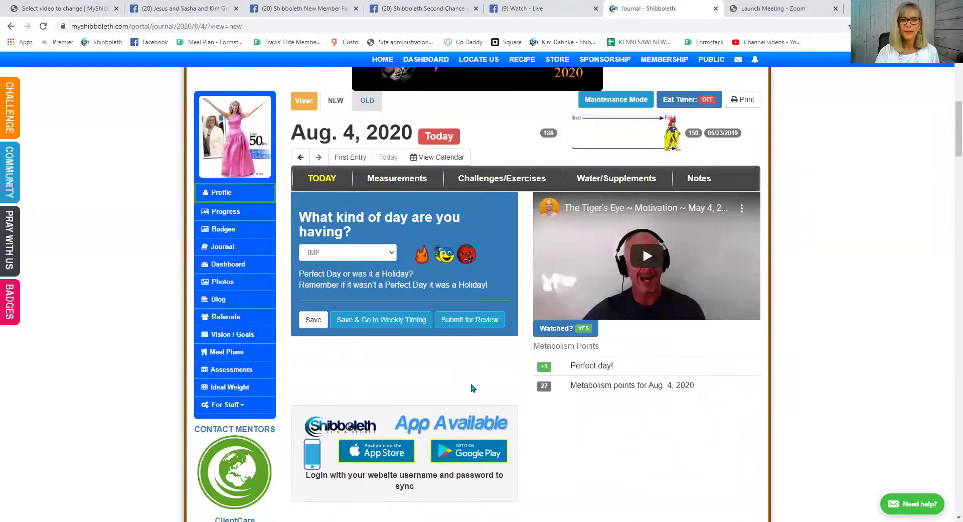
{"action": "scroll", "coordinate": [415, 337], "scroll_direction": "up", "scroll_amount": 2}
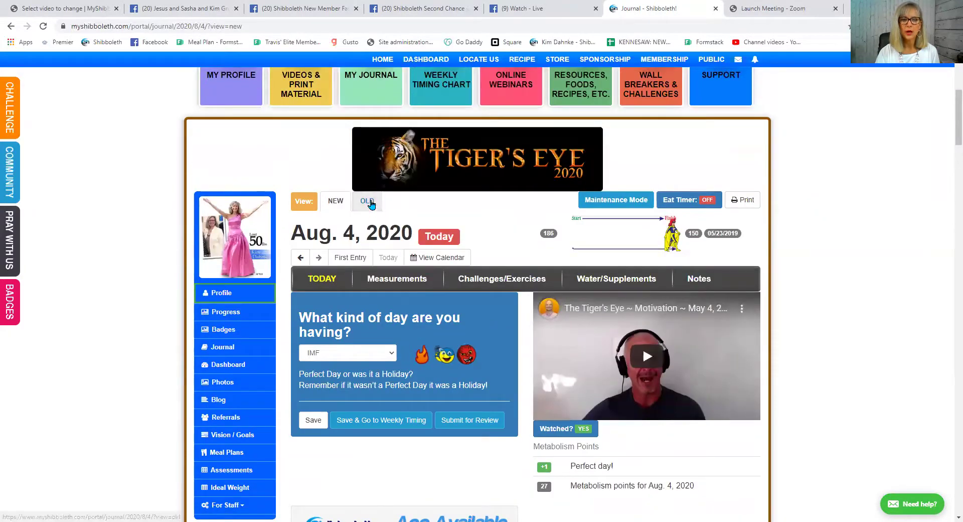
{"action": "left_click", "coordinate": [368, 201]}
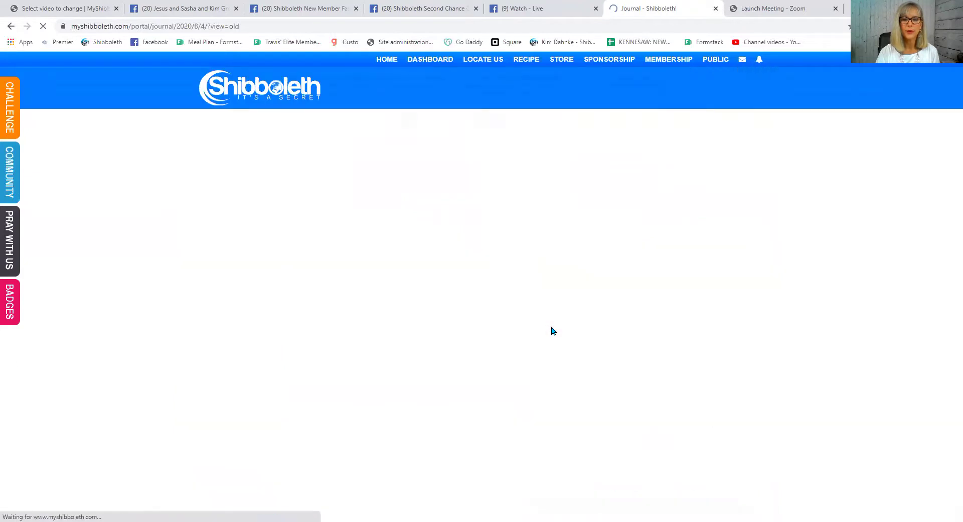
Scroll the journal down to the My Supplements link under Extra Information.
{"action": "scroll", "coordinate": [551, 341], "scroll_direction": "down", "scroll_amount": 5}
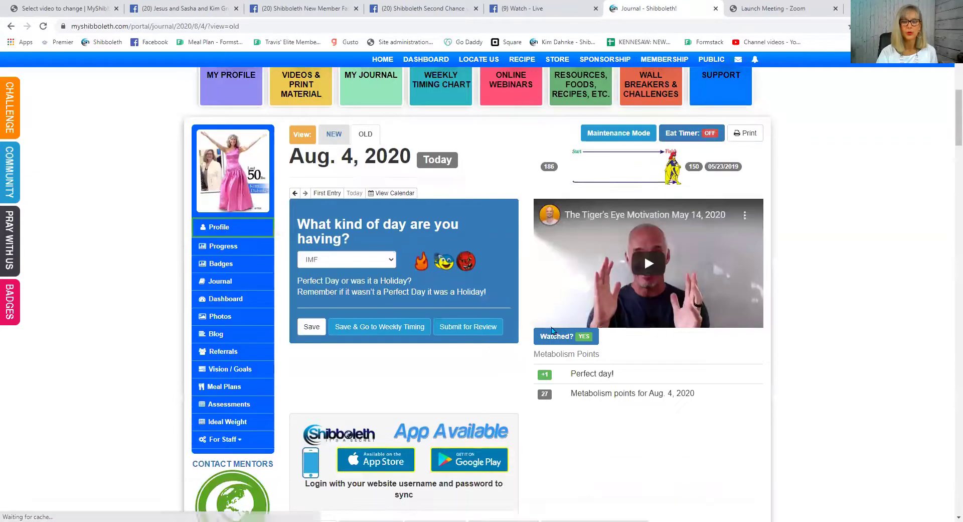
{"action": "scroll", "coordinate": [547, 398], "scroll_direction": "down", "scroll_amount": 3}
{"action": "scroll", "coordinate": [546, 396], "scroll_direction": "down", "scroll_amount": 7}
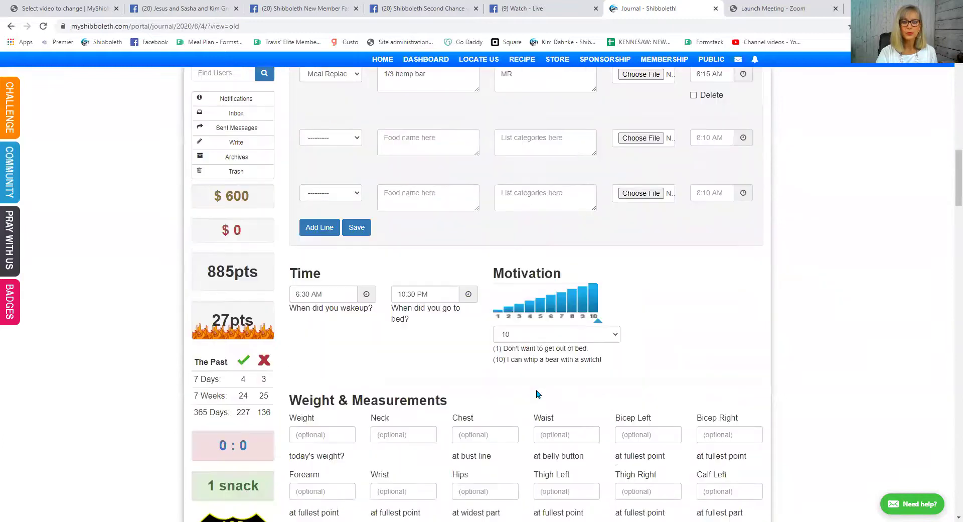
{"action": "scroll", "coordinate": [541, 393], "scroll_direction": "down", "scroll_amount": 5}
{"action": "scroll", "coordinate": [536, 392], "scroll_direction": "down", "scroll_amount": 6}
{"action": "scroll", "coordinate": [534, 390], "scroll_direction": "down", "scroll_amount": 4}
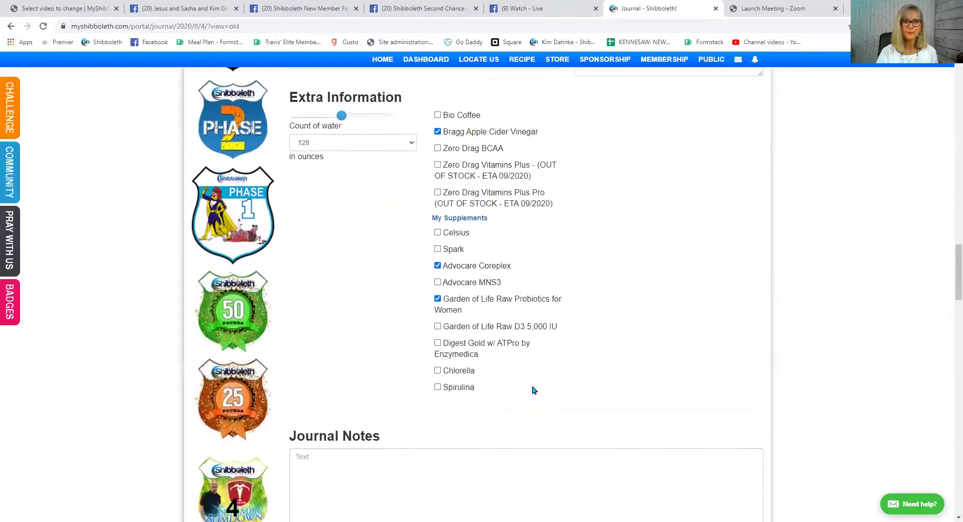
{"action": "scroll", "coordinate": [522, 321], "scroll_direction": "up", "scroll_amount": 1}
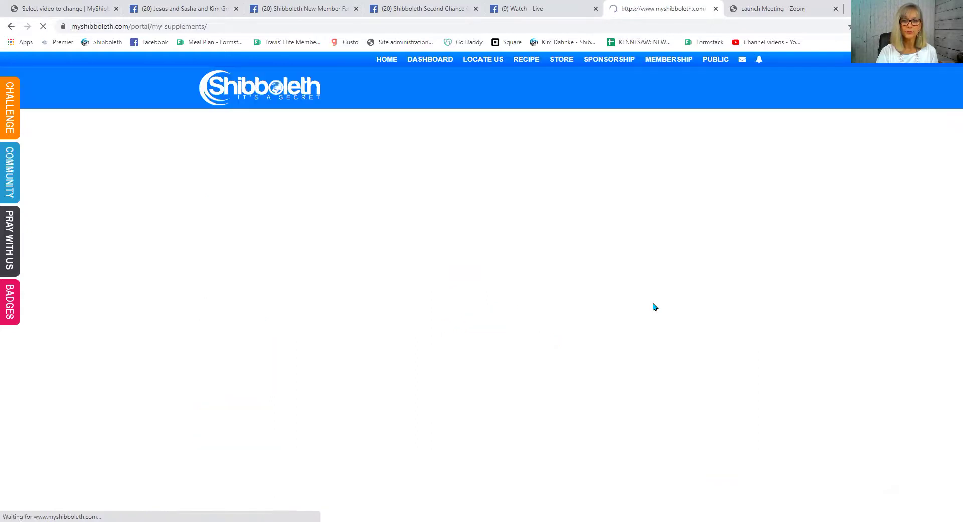
Enter 'NOW Bell Pollen Caps' in the new supplement field and add it.
{"action": "scroll", "coordinate": [654, 307], "scroll_direction": "down", "scroll_amount": 4}
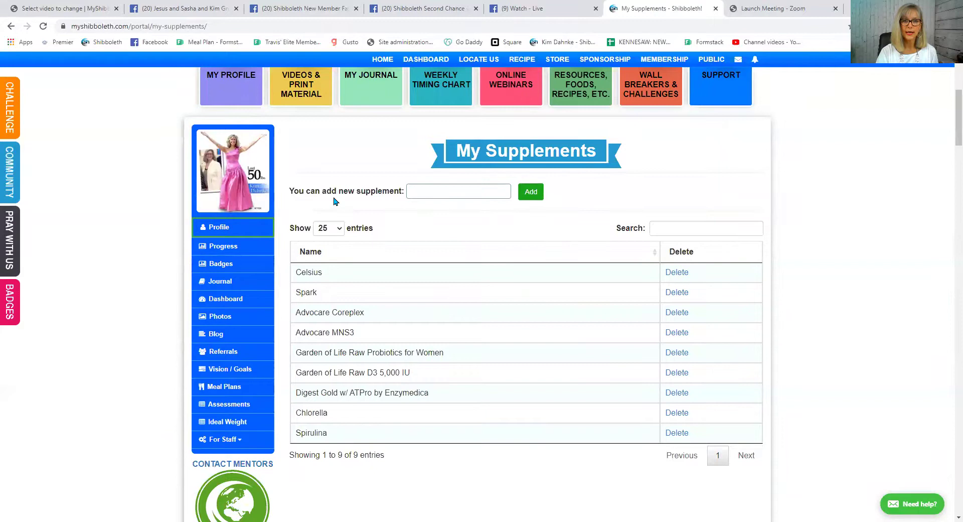
{"action": "left_click", "coordinate": [435, 192]}
{"action": "type", "text": "NO"}
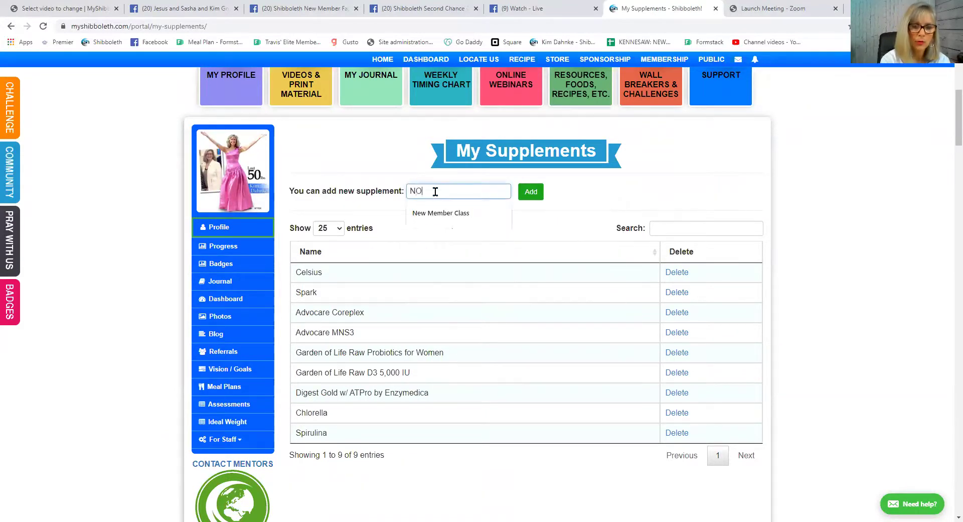
{"action": "type", "text": "W Bell Pollen Caps"}
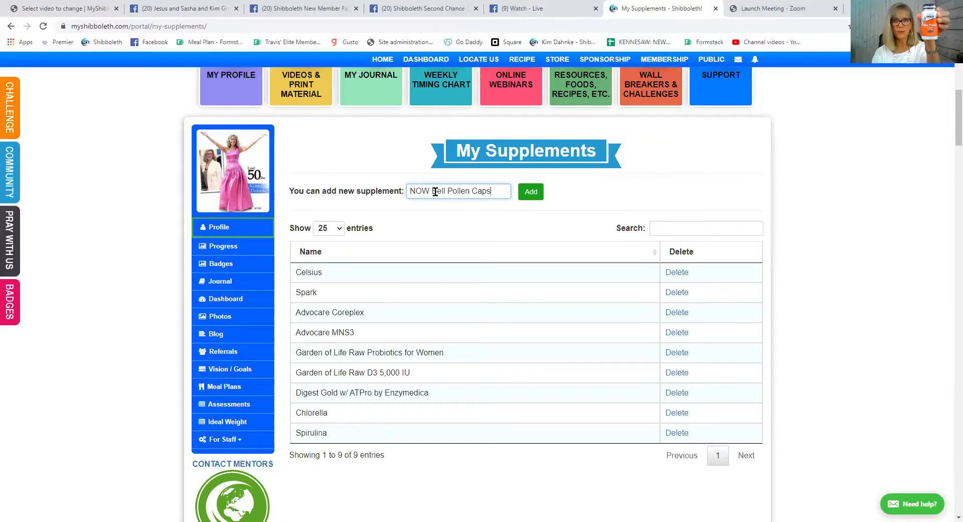
{"action": "left_click", "coordinate": [531, 191]}
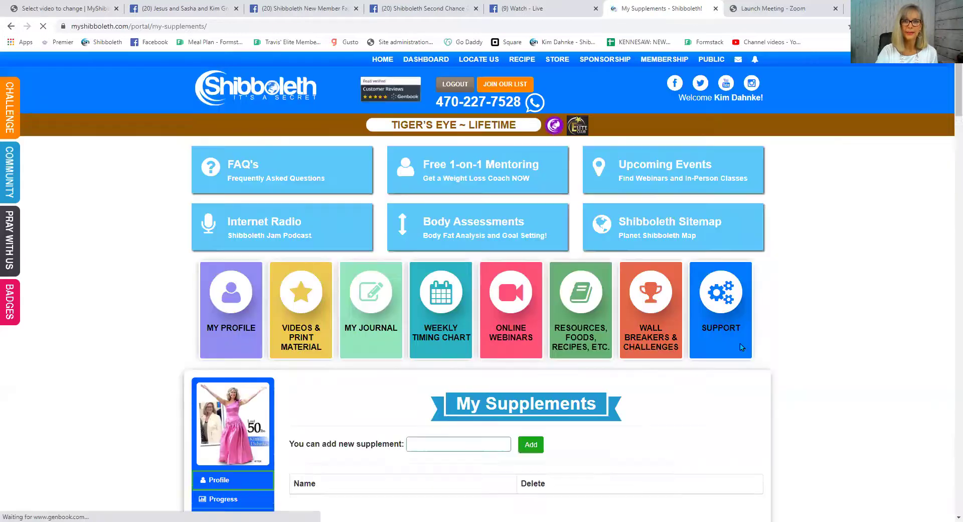
Scroll the supplements table to confirm NOW Bell Pollen Caps is listed among ten entries.
{"action": "scroll", "coordinate": [667, 487], "scroll_direction": "down", "scroll_amount": 5}
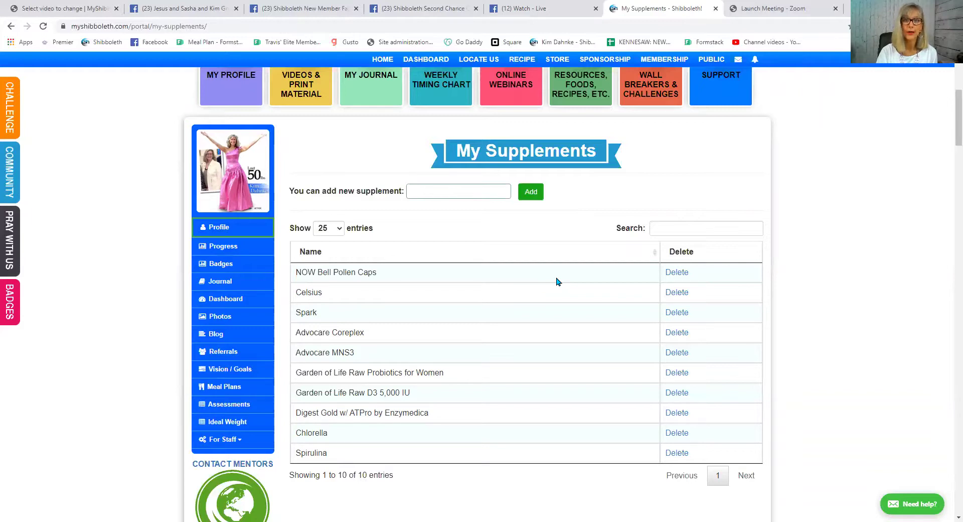
Return to the Aug. 4 journal and save it with NOW Bell Pollen Caps checked.
{"action": "left_click", "coordinate": [371, 95]}
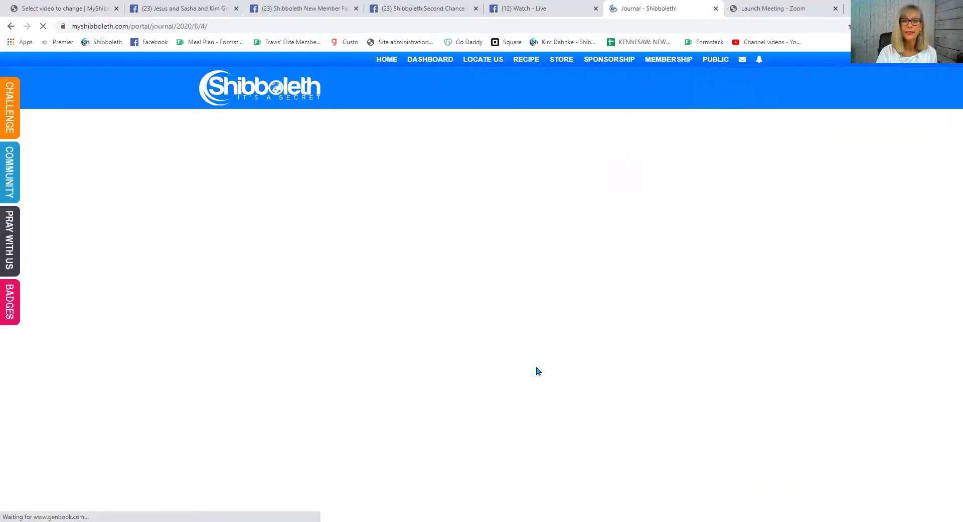
{"action": "scroll", "coordinate": [538, 367], "scroll_direction": "down", "scroll_amount": 8}
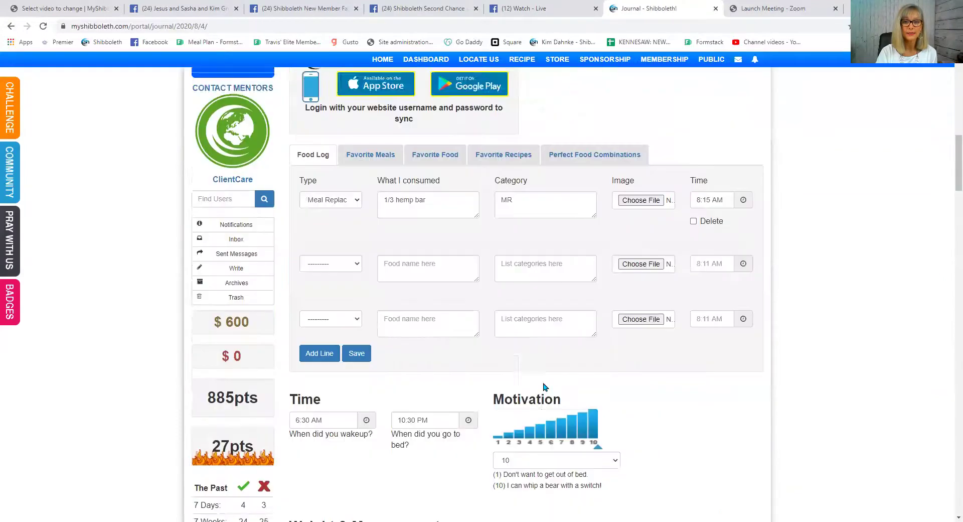
{"action": "scroll", "coordinate": [539, 371], "scroll_direction": "down", "scroll_amount": 4}
{"action": "scroll", "coordinate": [540, 376], "scroll_direction": "down", "scroll_amount": 5}
{"action": "scroll", "coordinate": [541, 381], "scroll_direction": "down", "scroll_amount": 3}
{"action": "scroll", "coordinate": [541, 387], "scroll_direction": "down", "scroll_amount": 4}
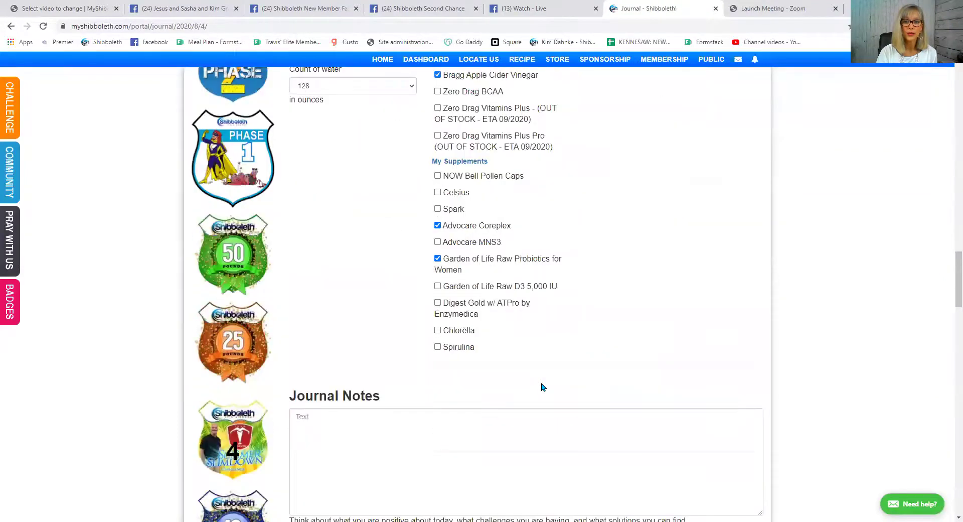
{"action": "scroll", "coordinate": [542, 387], "scroll_direction": "up", "scroll_amount": 1}
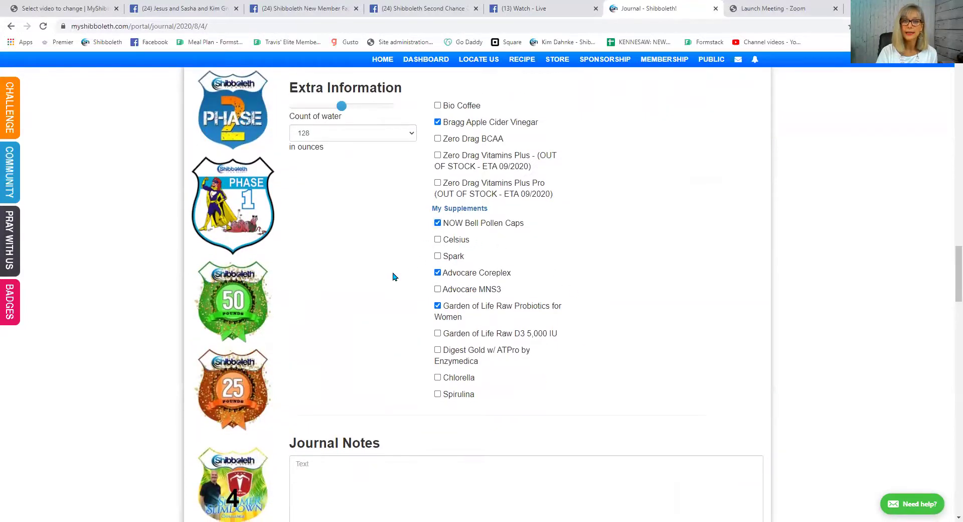
{"action": "scroll", "coordinate": [393, 276], "scroll_direction": "down", "scroll_amount": 5}
{"action": "left_click", "coordinate": [302, 347]}
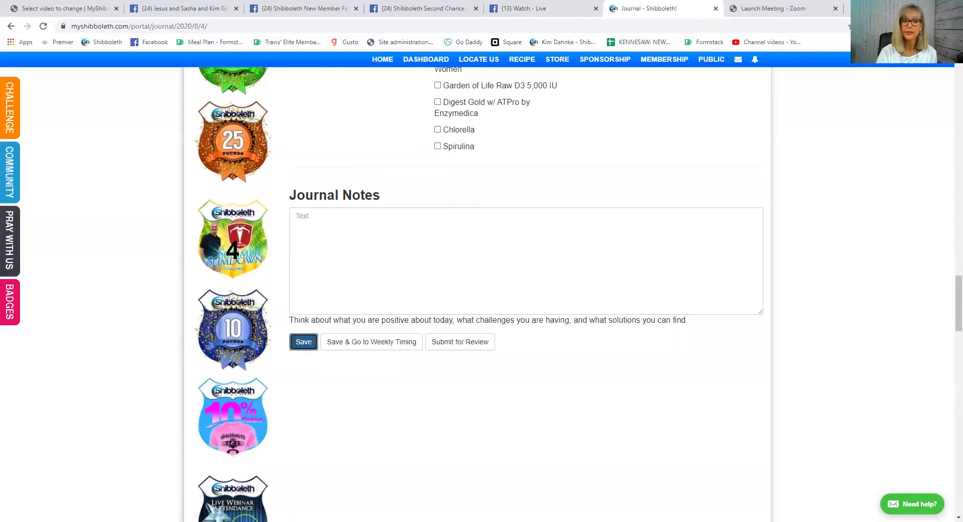